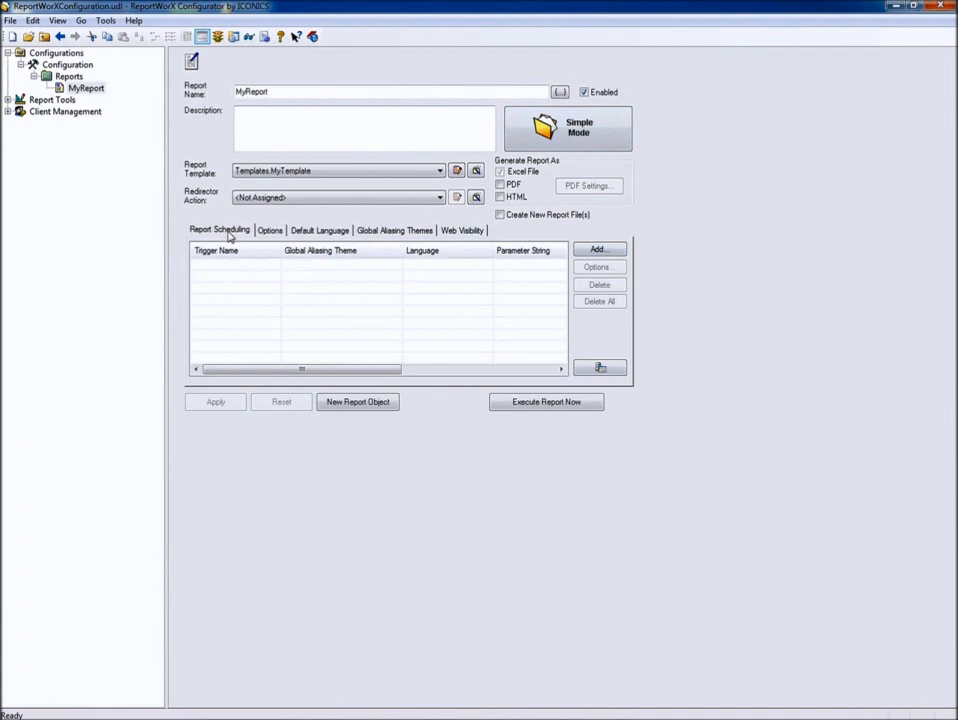
Step: Add the Every Hour time trigger to MyReport's schedule, apply it and notify the Report Engine immediately
click(599, 251)
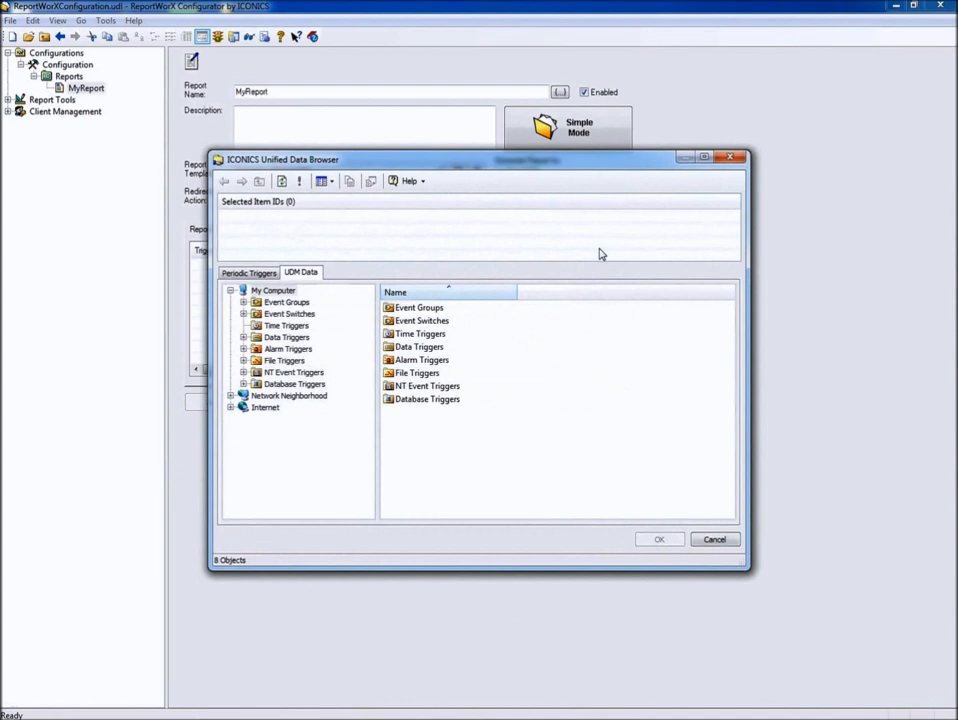
click(287, 326)
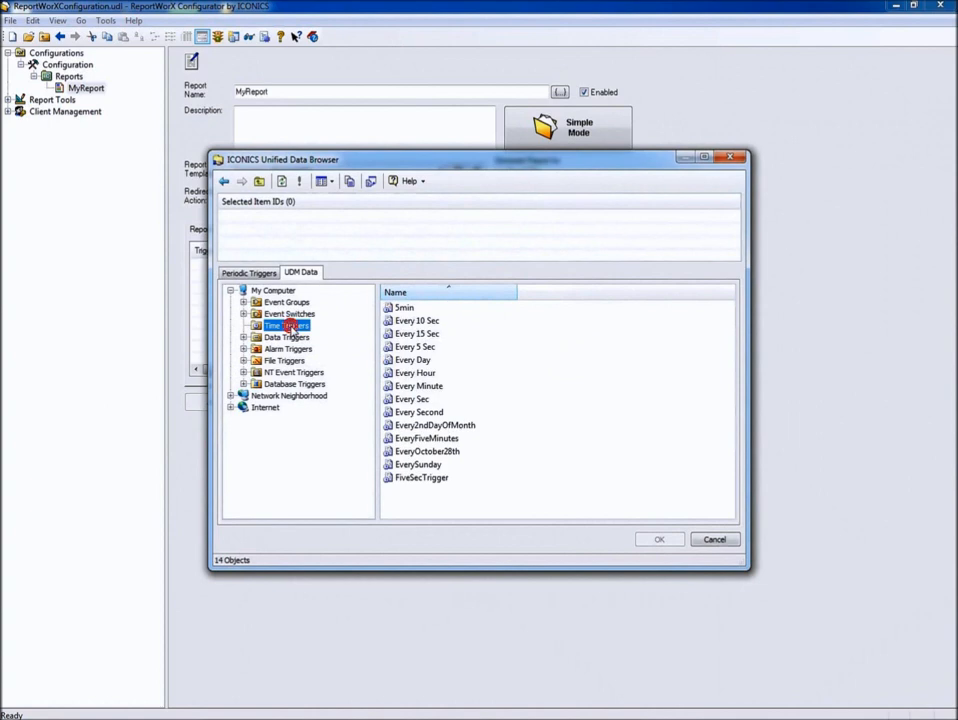
click(431, 376)
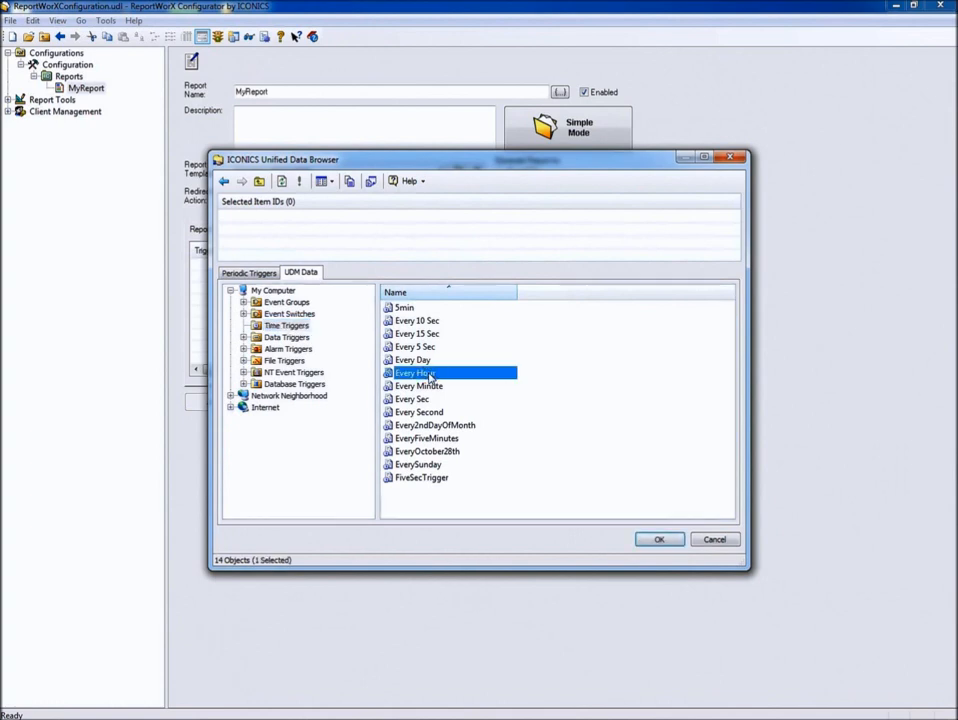
click(659, 538)
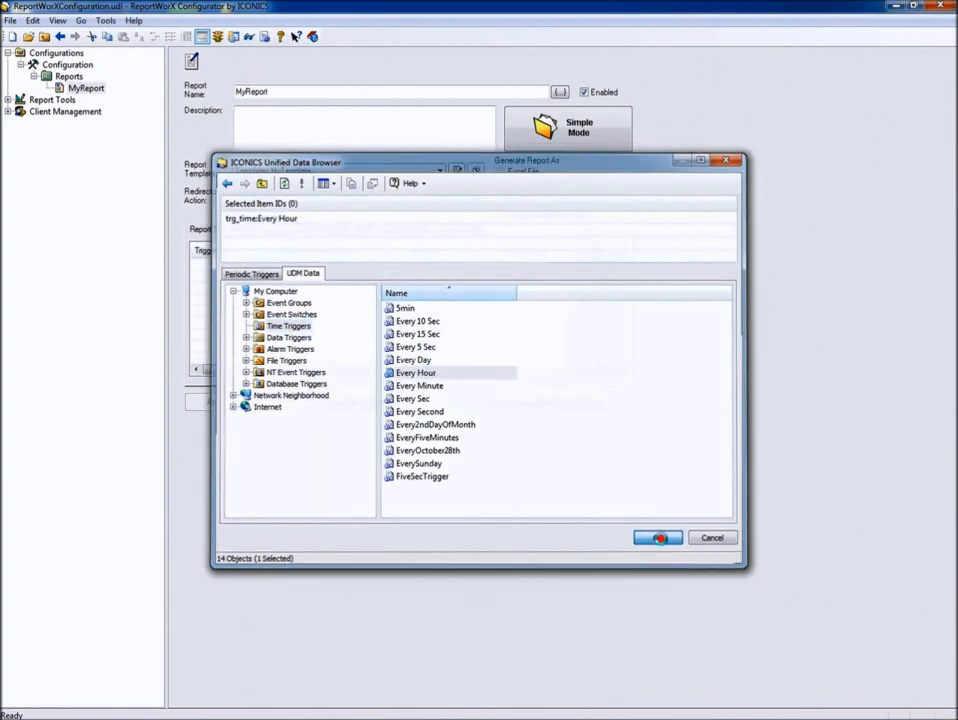
click(215, 402)
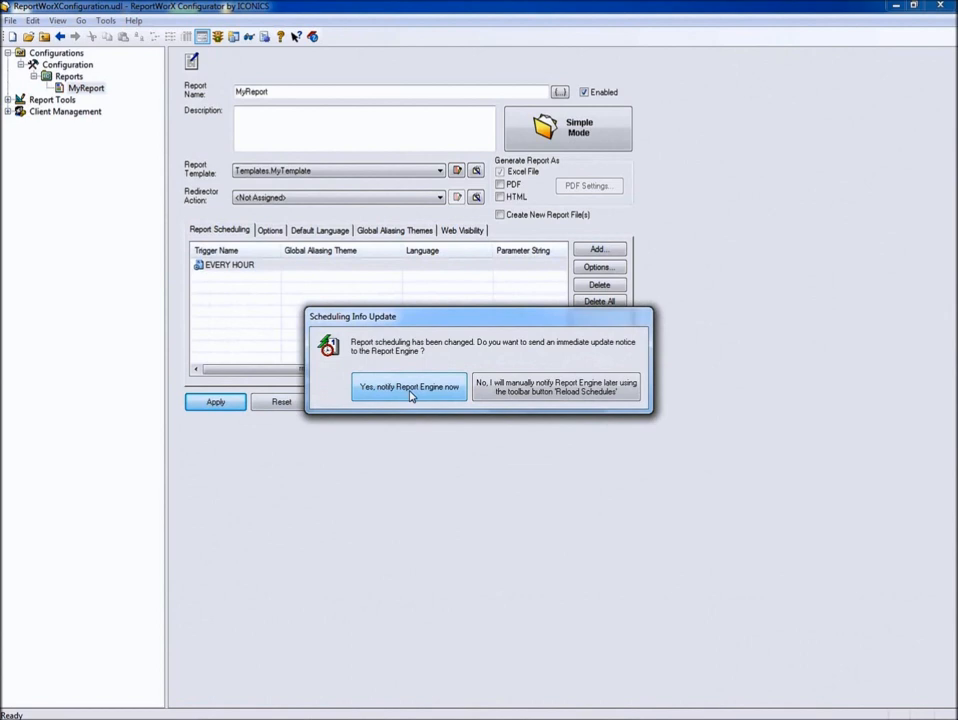
click(410, 388)
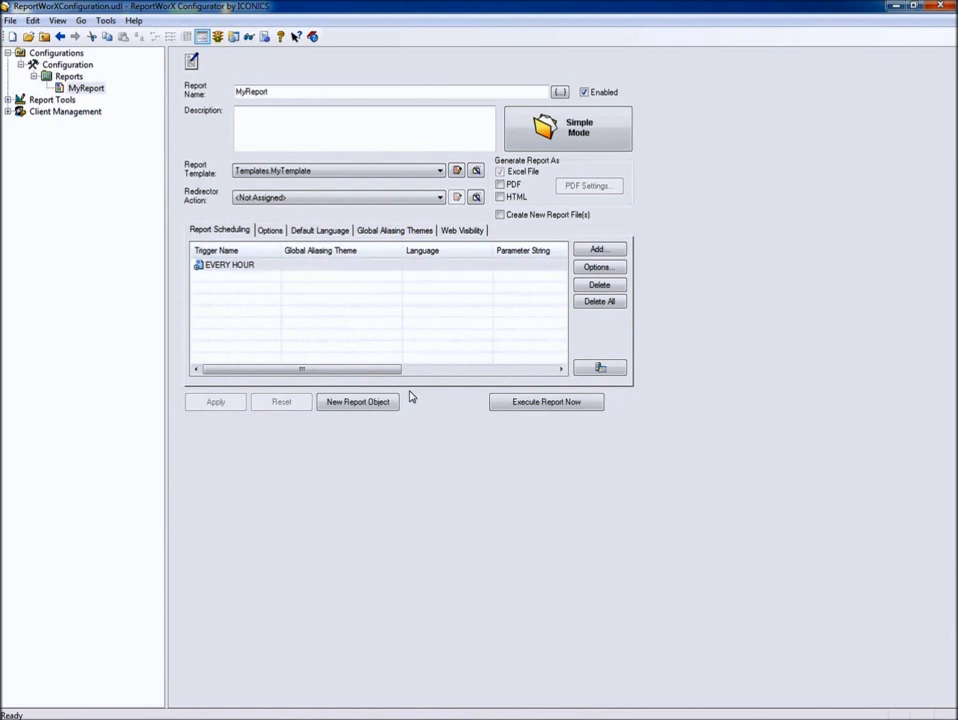
Step: Switch to the Unified Data Manager from the report scheduling settings and create a new Date/Time trigger item, saving the pending changes
click(600, 370)
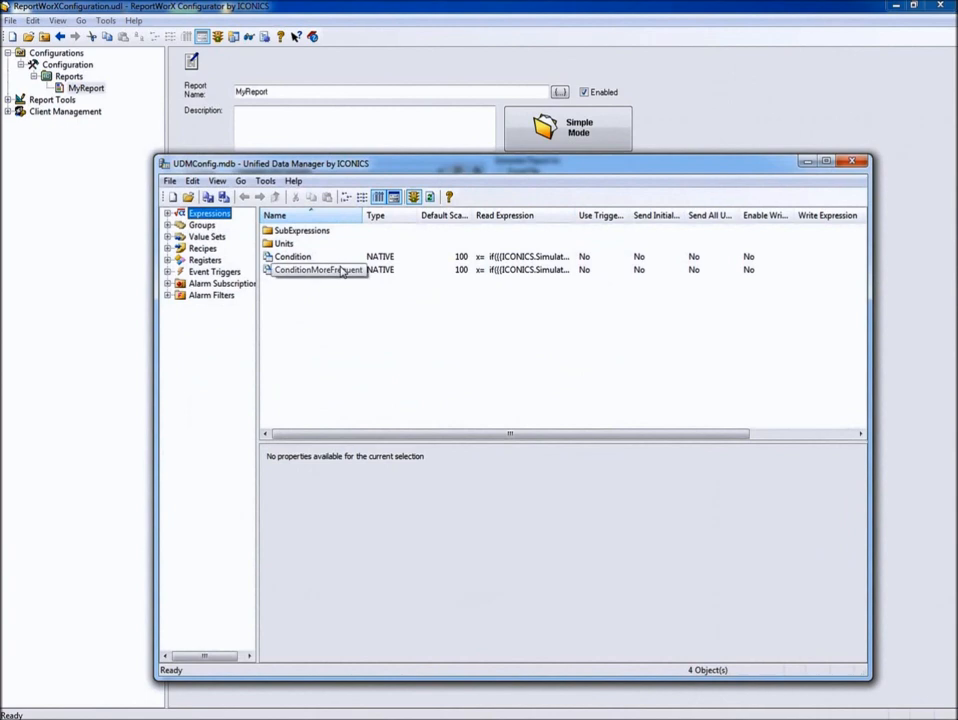
click(168, 272)
click(205, 272)
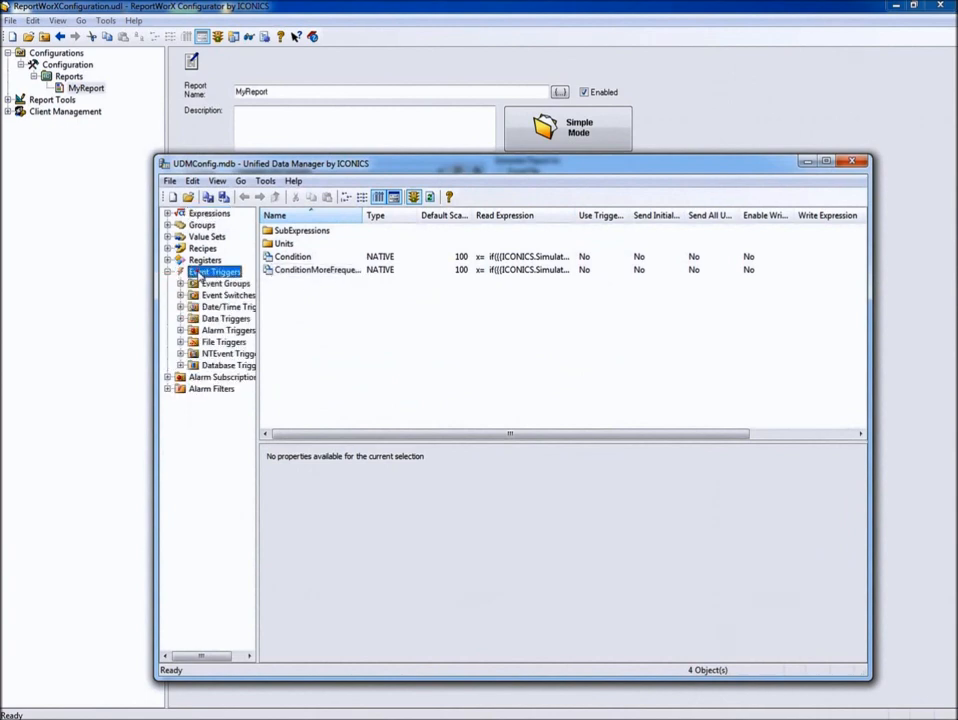
click(208, 307)
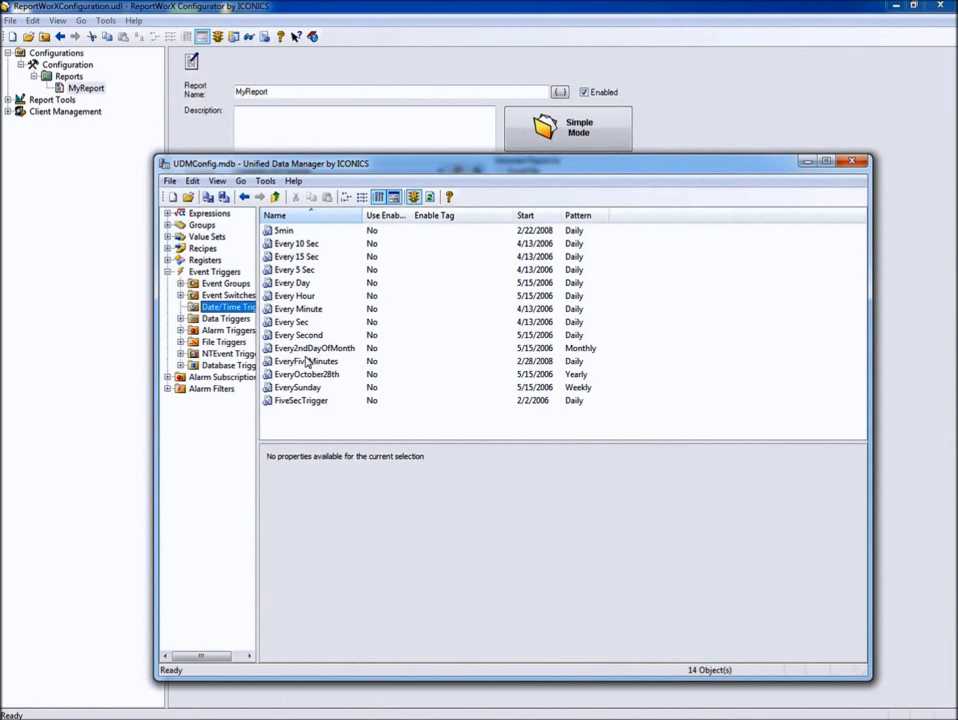
right_click(302, 423)
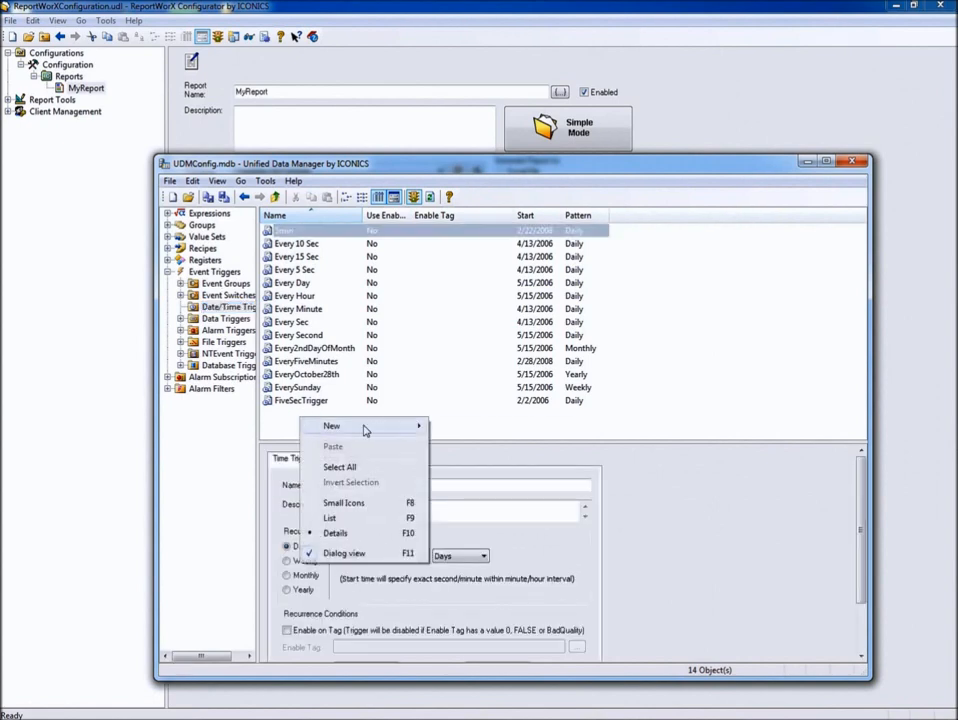
mouse_move(375, 430)
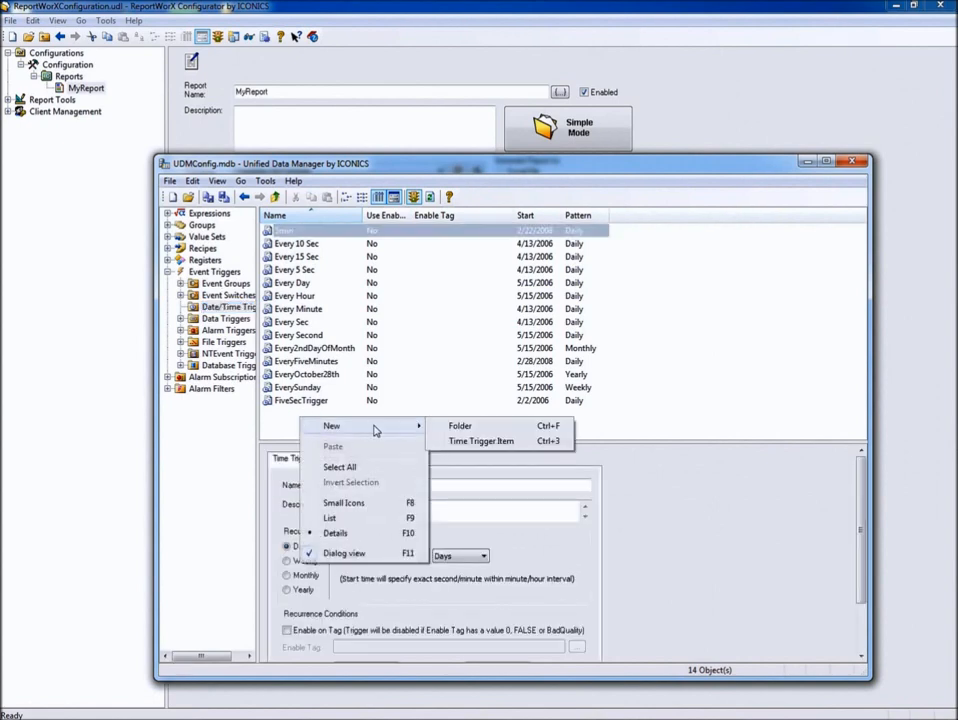
click(497, 441)
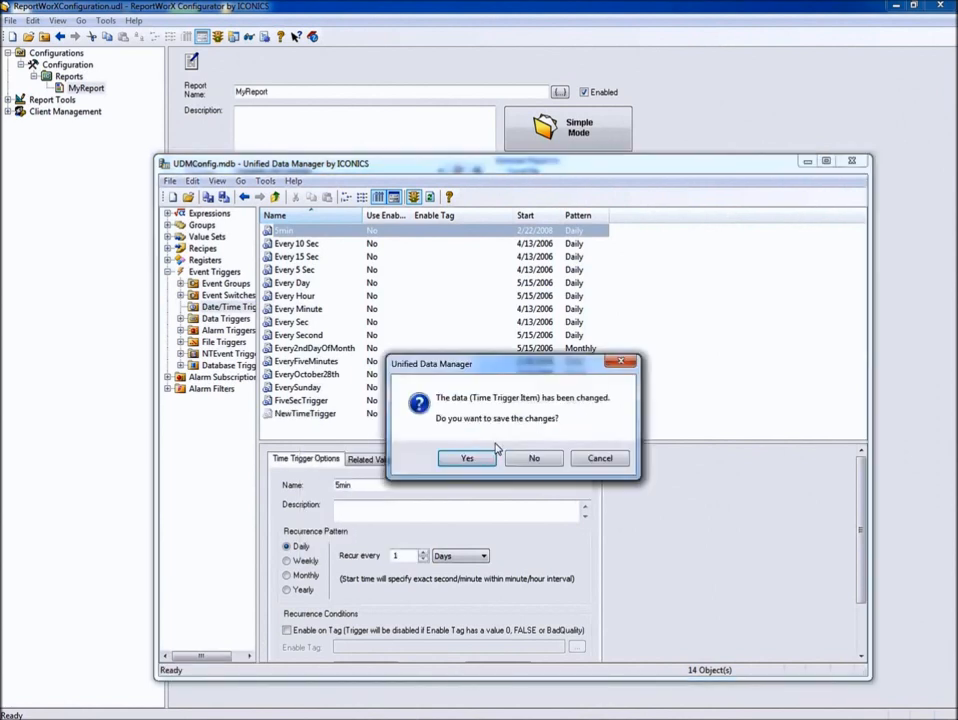
click(475, 460)
Step: Name the new time trigger MondayMorningTrigger
drag(451, 447, 451, 363)
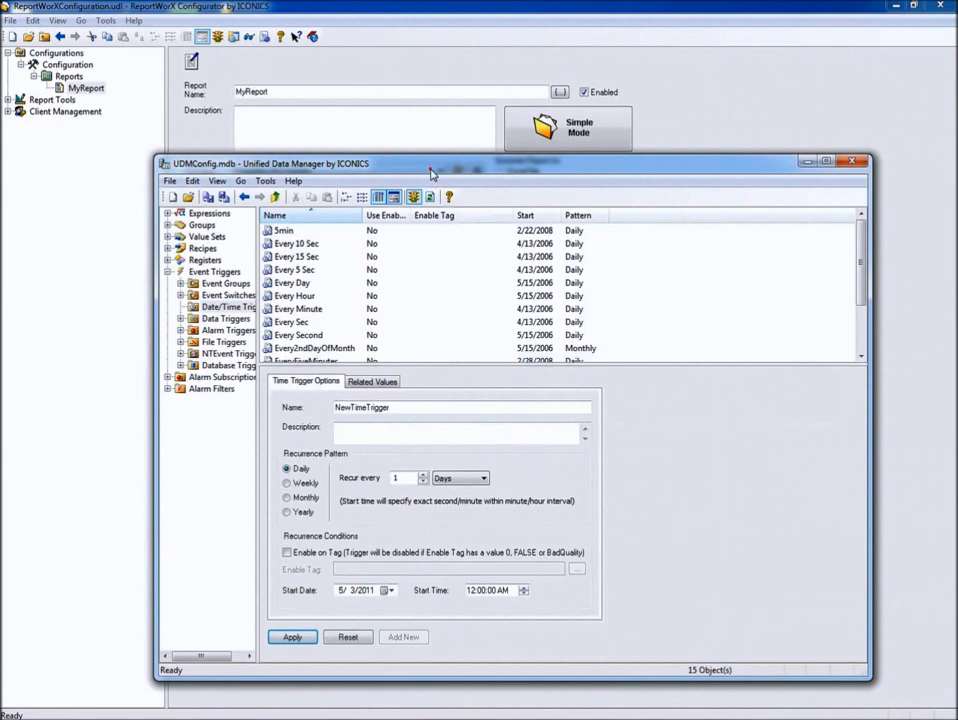
double_click(431, 174)
drag(221, 214, 282, 260)
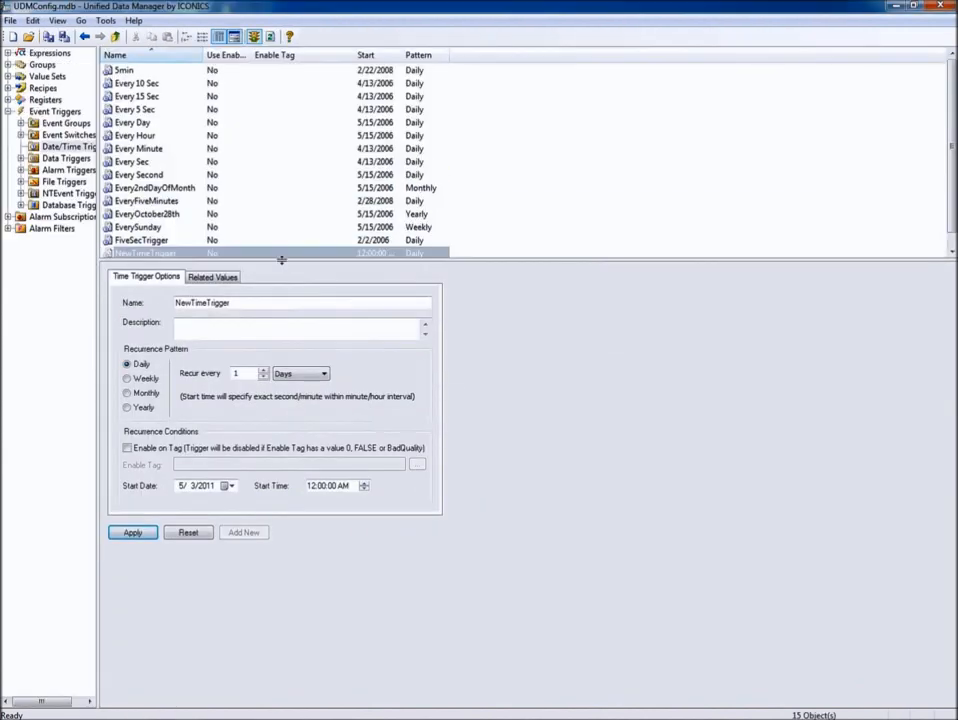
drag(244, 303, 171, 307)
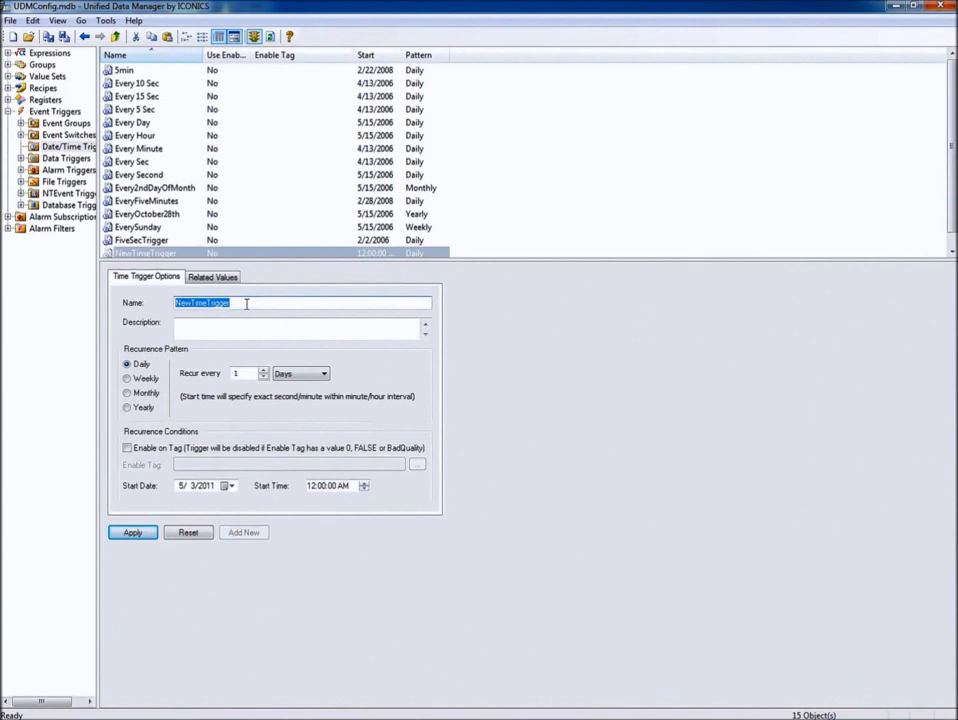
text(M)
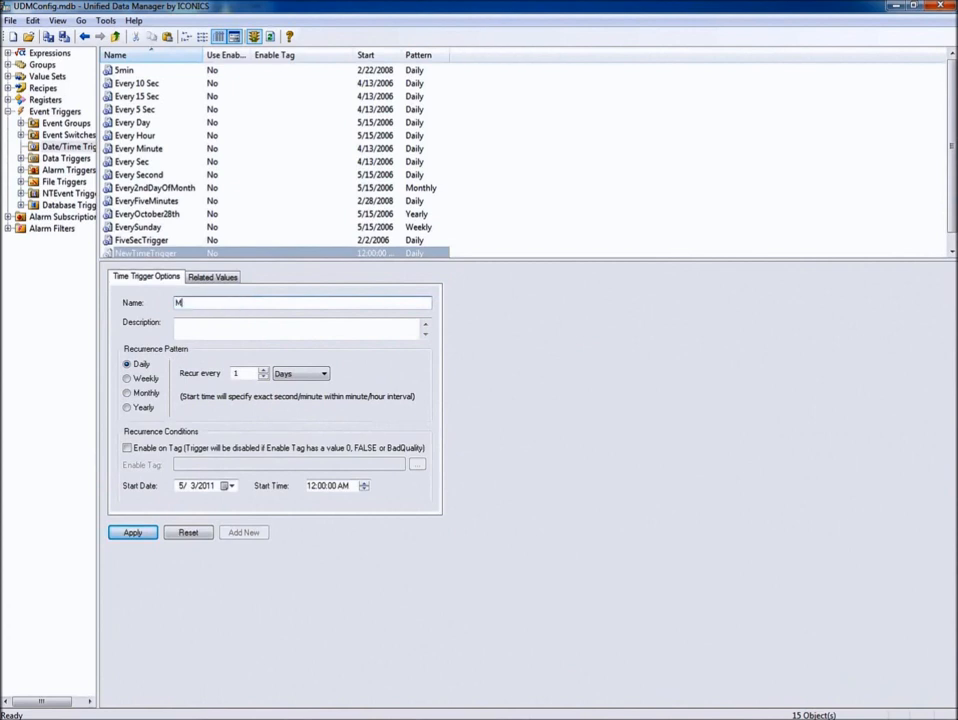
text(ondayMorningTrigger)
click(219, 326)
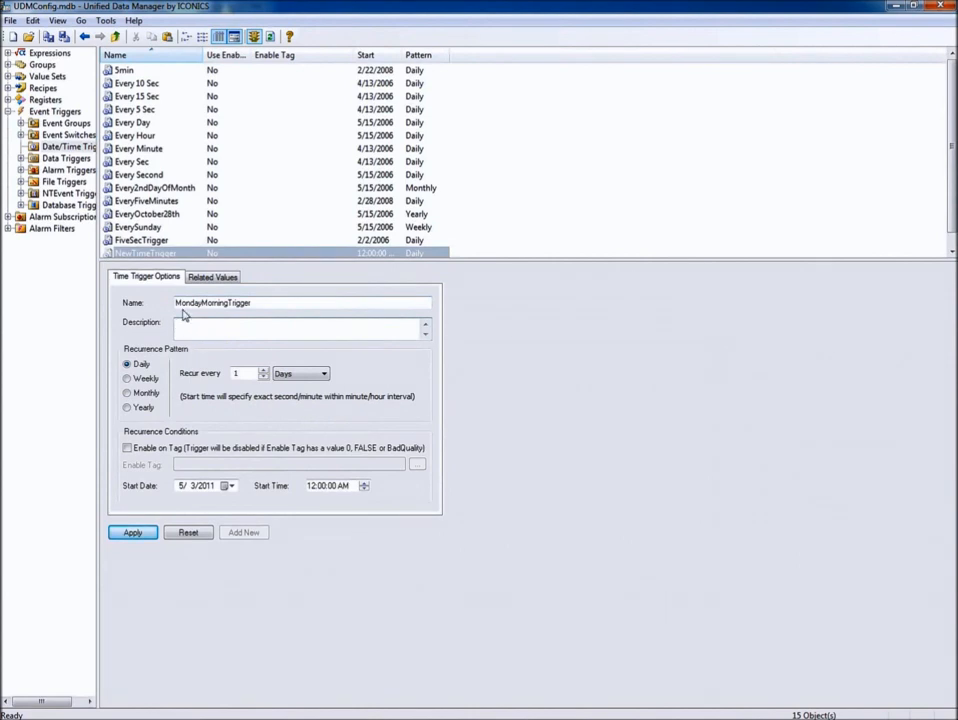
Step: Make the trigger recur weekly on Monday, advance its start time to a later morning hour and apply the settings
click(131, 379)
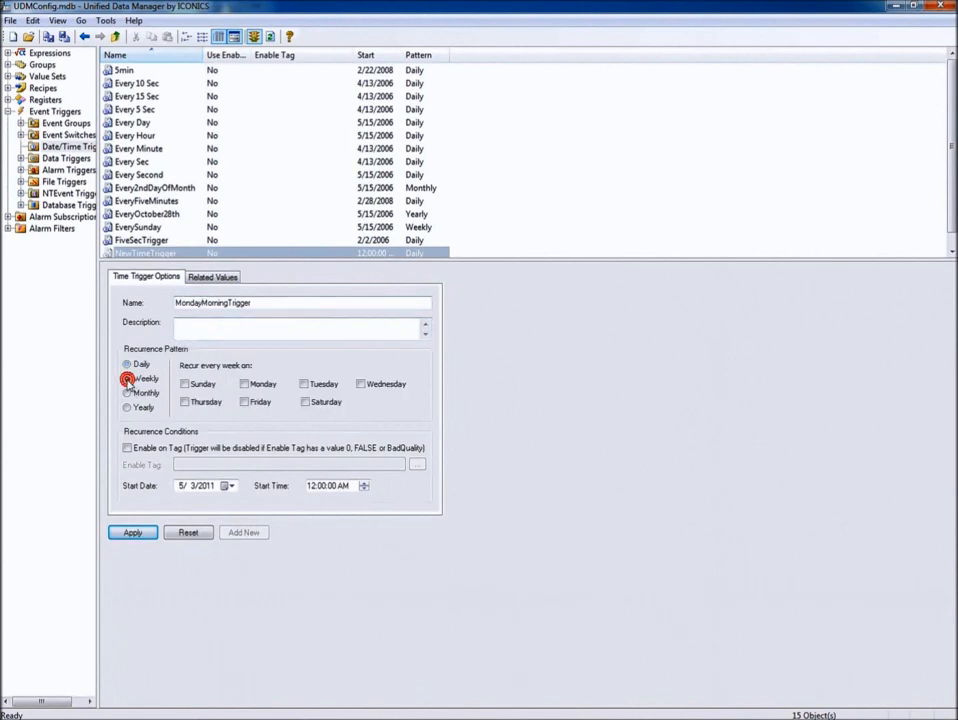
click(245, 384)
click(312, 488)
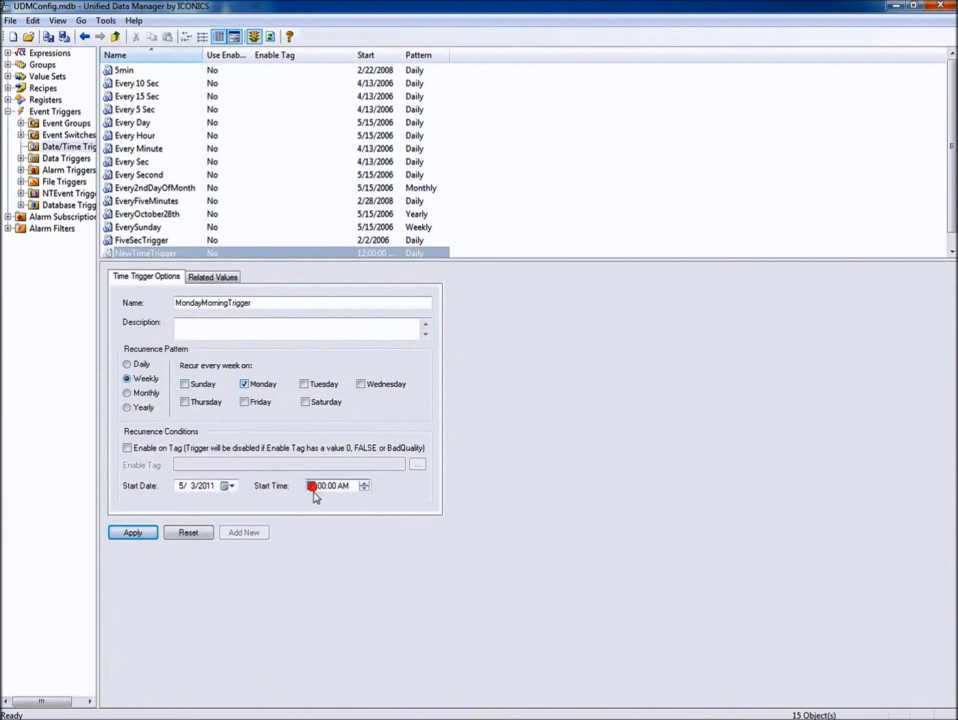
click(364, 484)
click(364, 483)
click(364, 483)
click(364, 483)
click(134, 537)
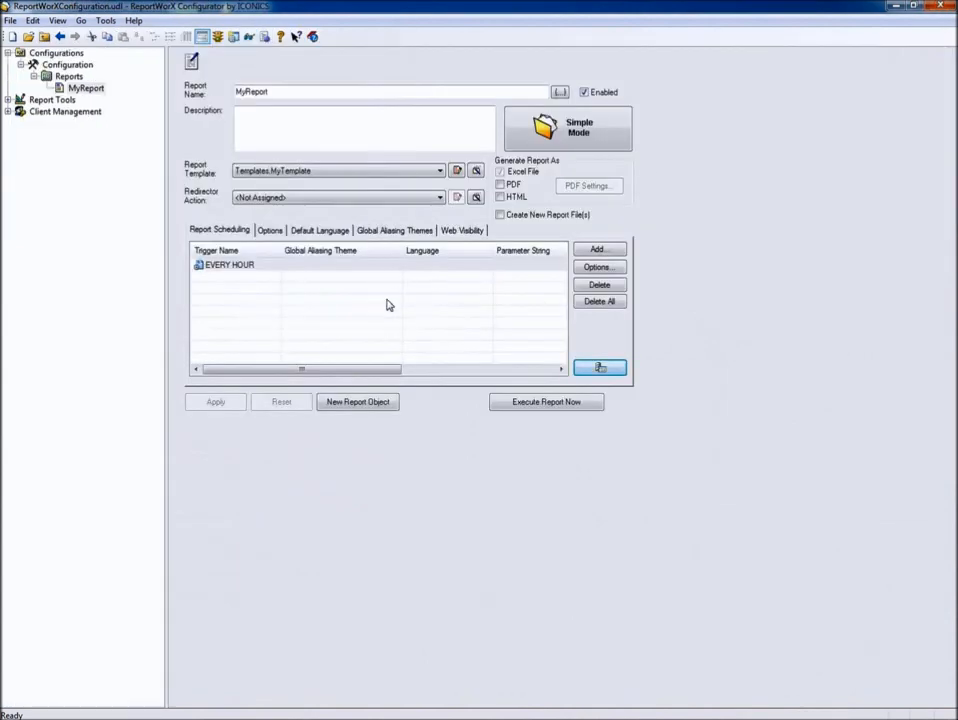
Step: Refresh the list of available time triggers and add MondayMorningTrigger to MyReport's schedule
click(602, 253)
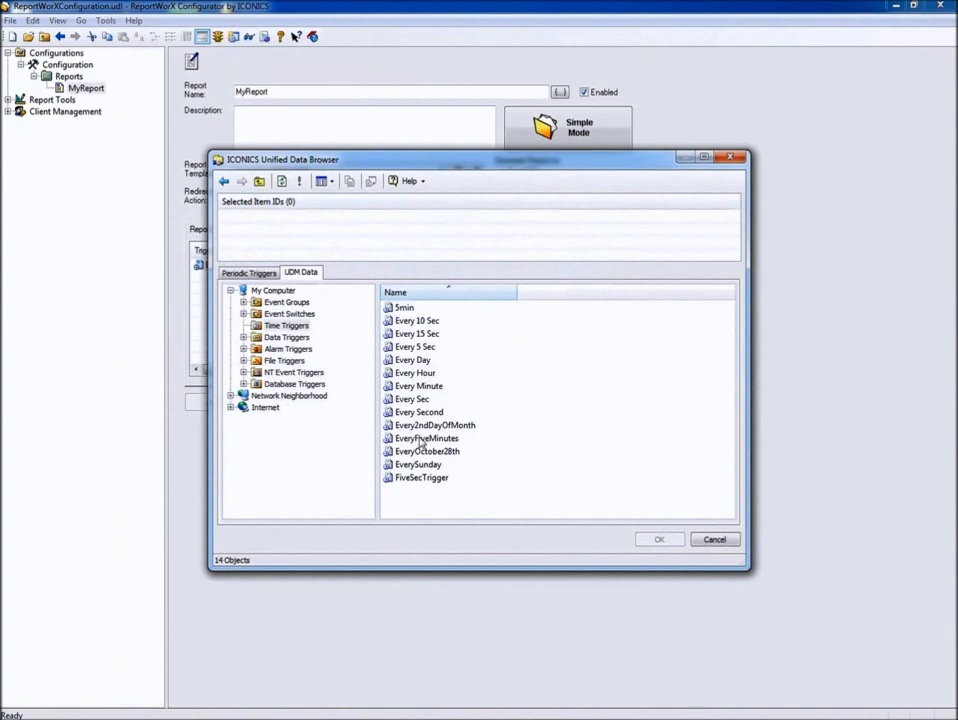
click(281, 182)
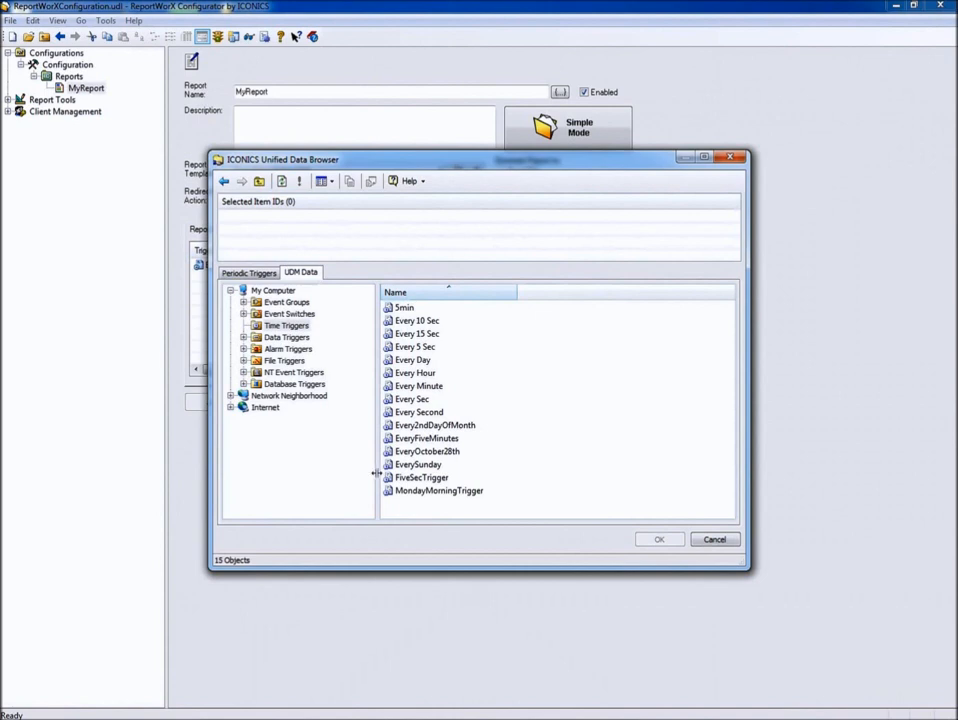
click(436, 494)
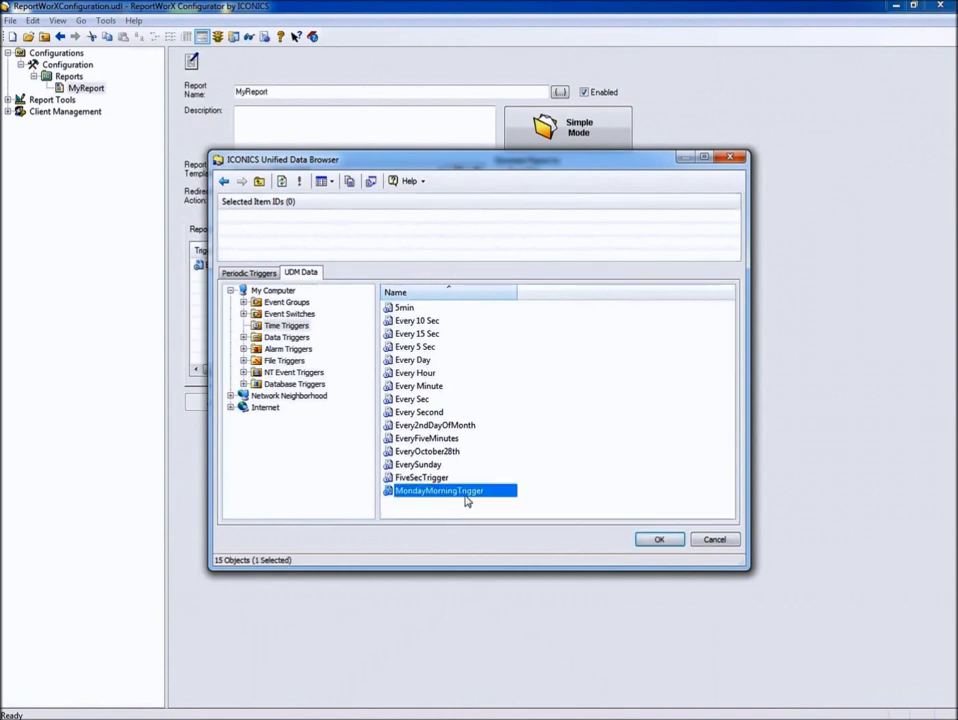
click(659, 539)
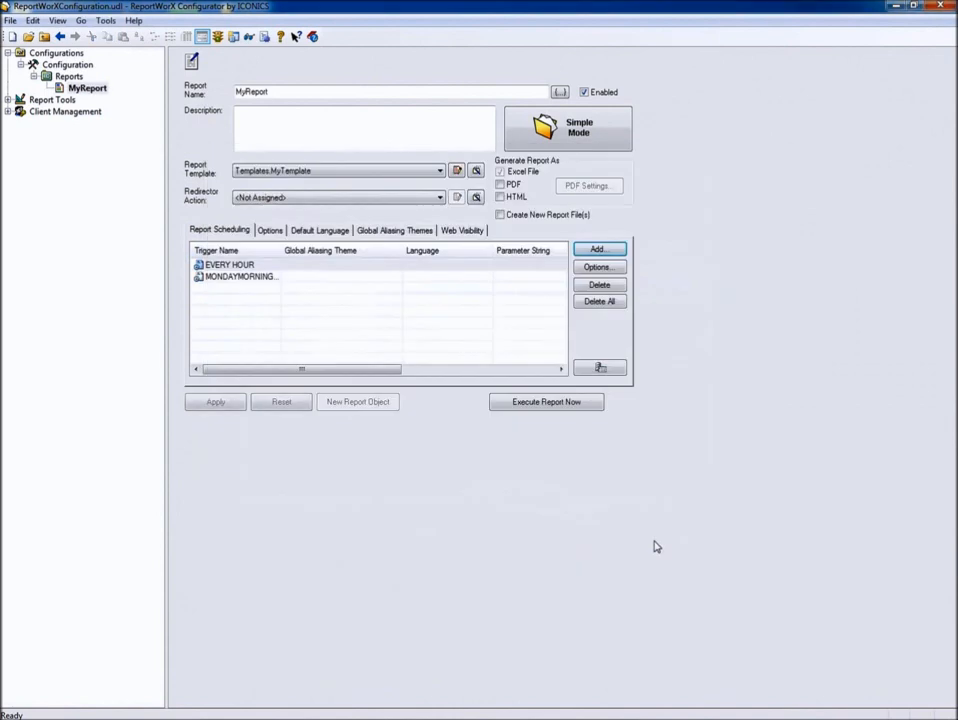
Step: Delete the Every Hour trigger from MyReport's schedule, then apply the scheduling change and notify the Report Engine immediately
click(218, 281)
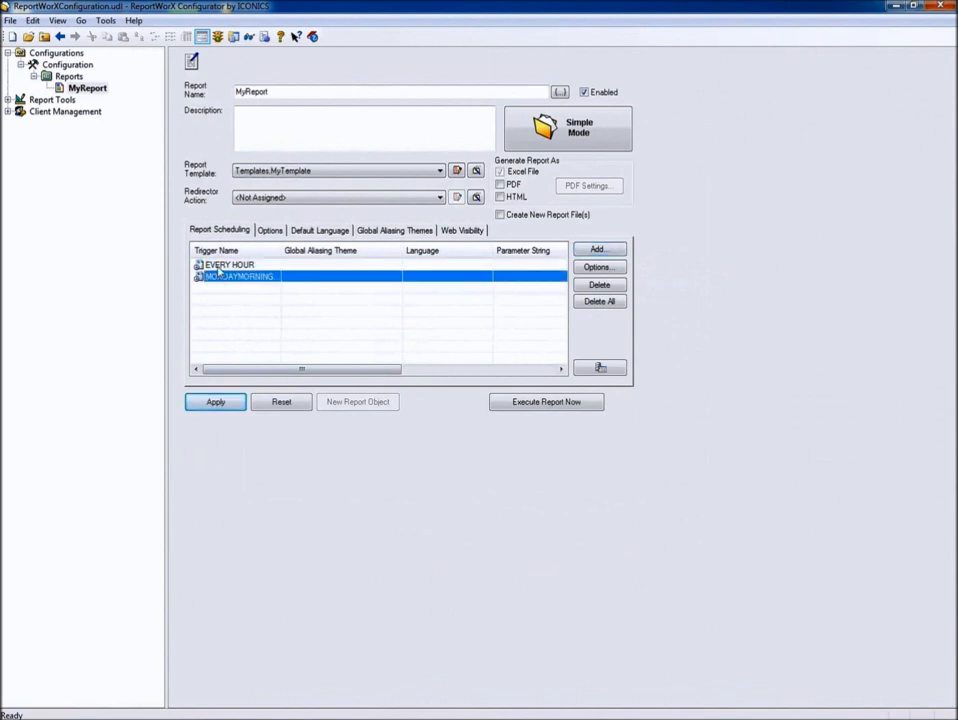
click(218, 266)
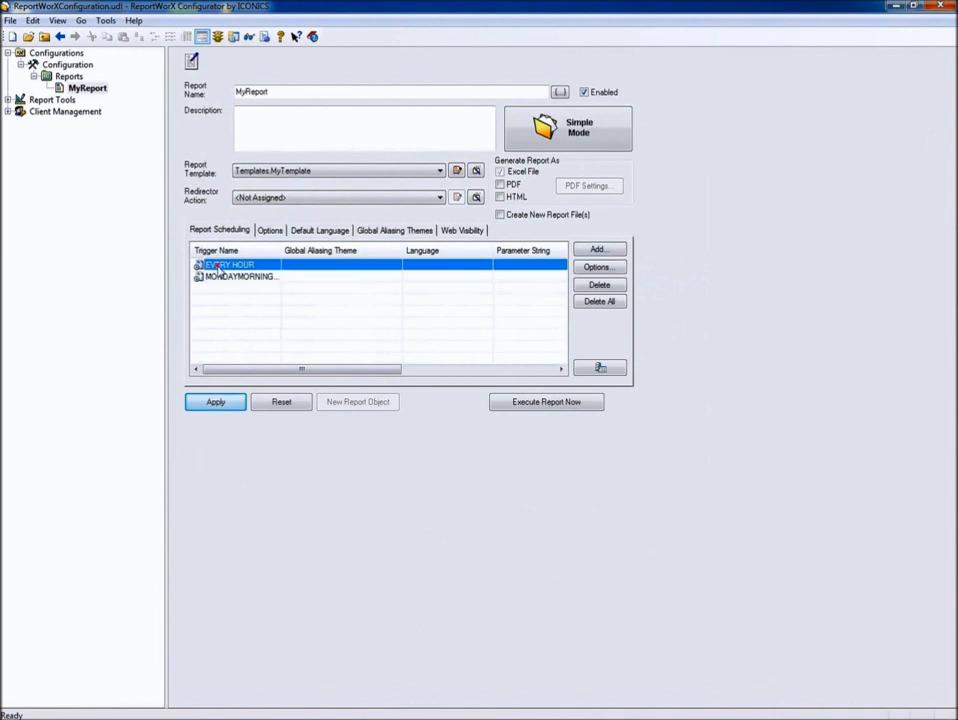
click(598, 286)
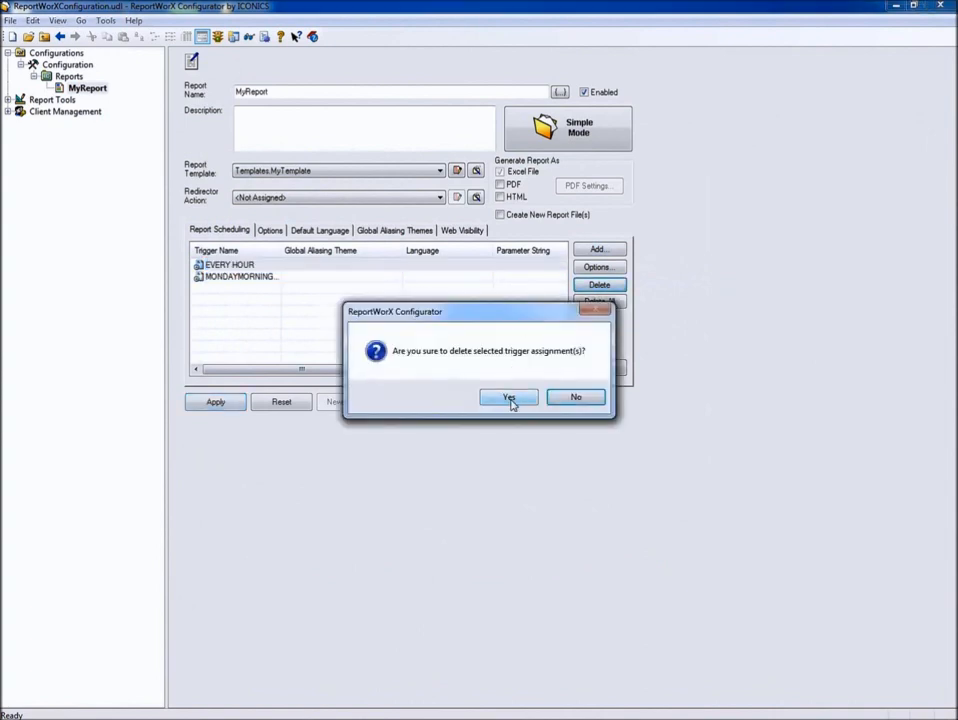
click(509, 399)
click(227, 402)
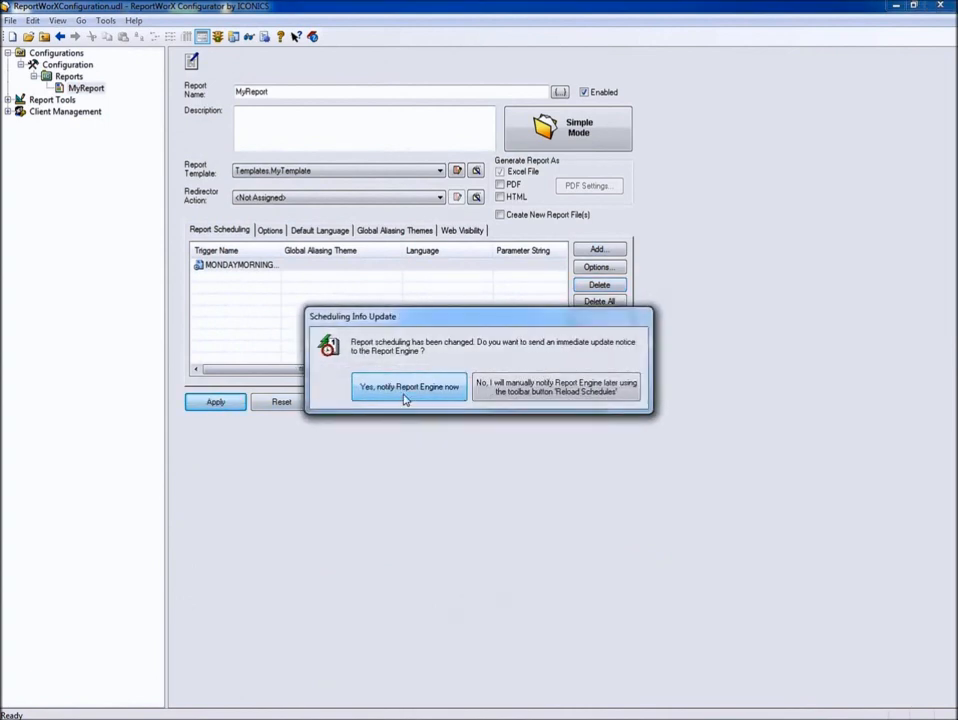
click(406, 388)
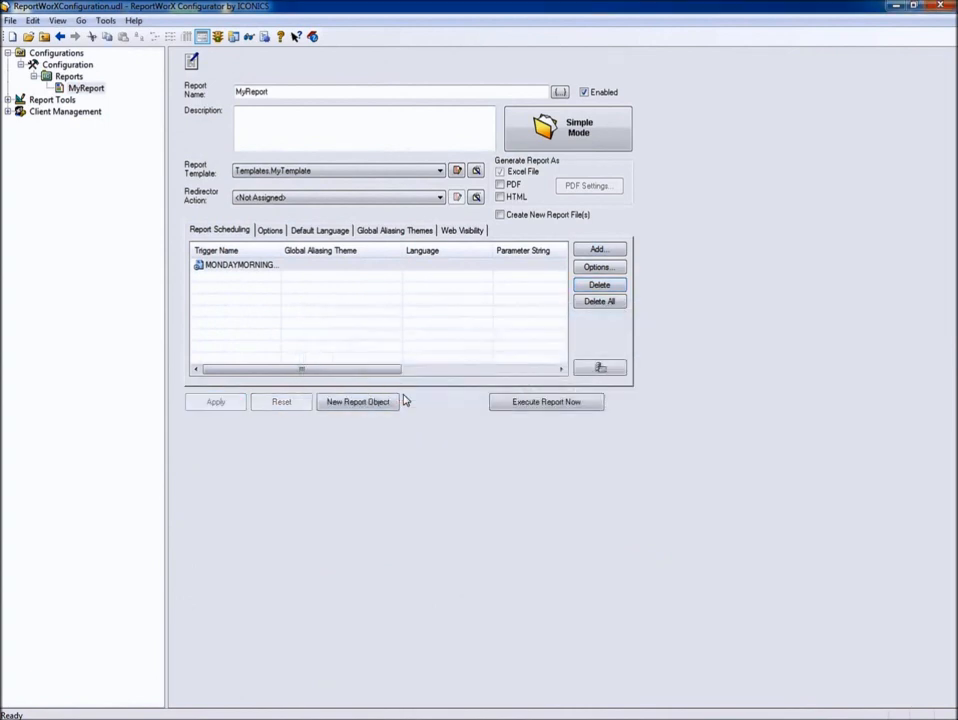